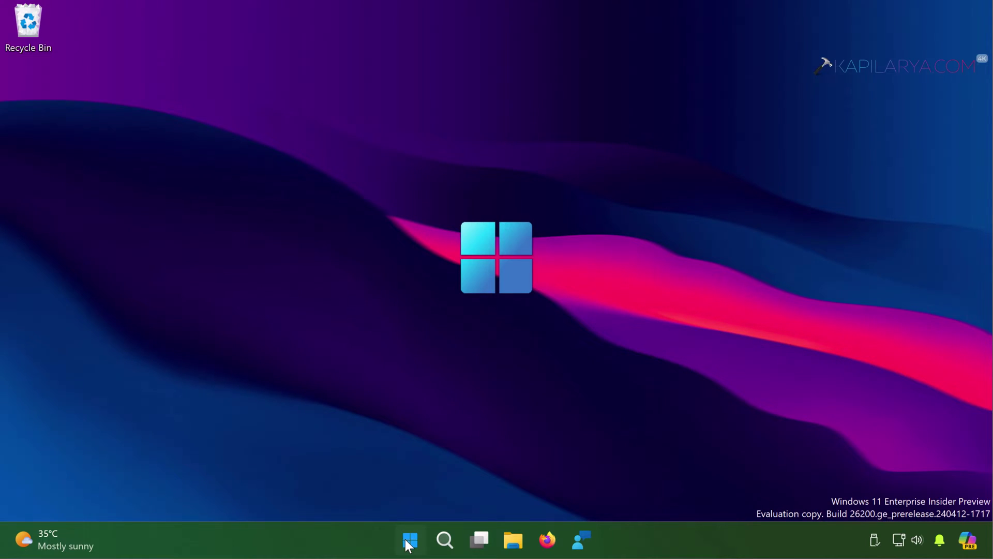
# Open %USERPROFILE%\AppData\Roaming\Microsoft\Windows\Themes in File Explorer through the Run dialog
pyautogui.rightClick(405, 539)
pyautogui.click(379, 443)
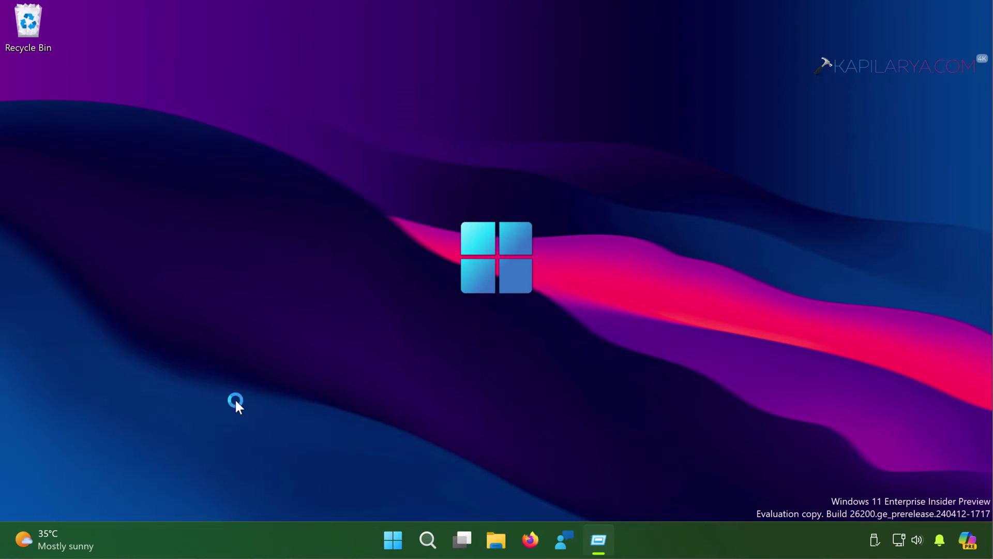
pyautogui.press('BackSpace')
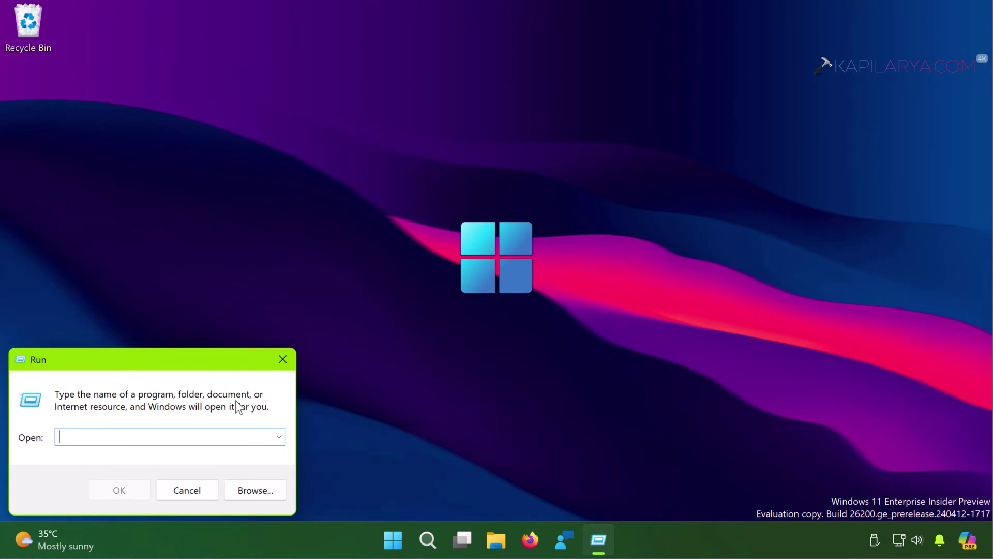
pyautogui.click(76, 17)
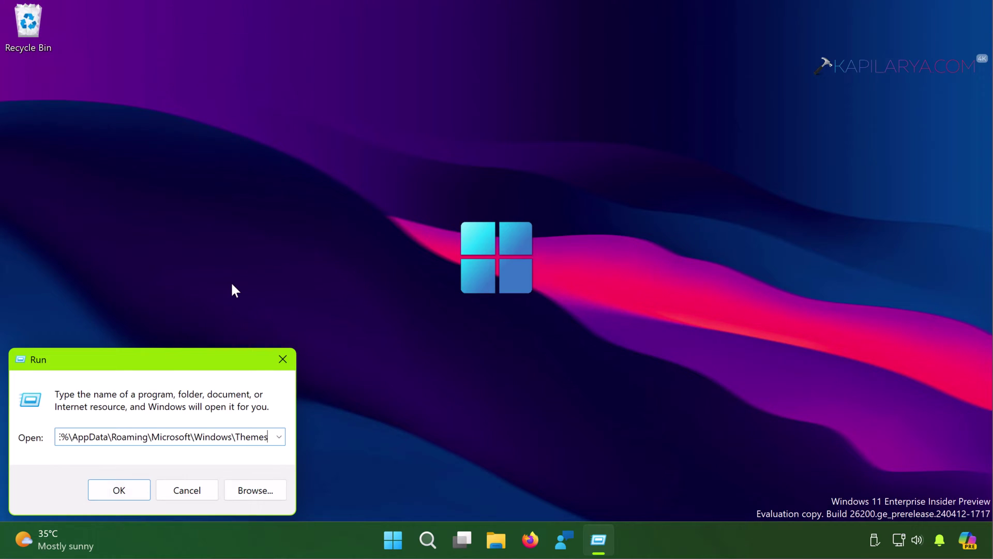
pyautogui.click(84, 437)
pyautogui.press('Left')
pyautogui.press('Left')
pyautogui.press('Left')
pyautogui.press('Left')
pyautogui.press('Left')
pyautogui.press('Left')
pyautogui.press('Left')
pyautogui.press('Left')
pyautogui.press('Left')
pyautogui.press('Left')
pyautogui.press('Left')
pyautogui.press('Left')
pyautogui.press('Left')
pyautogui.press('Left')
pyautogui.press('Left')
pyautogui.press('Right')
pyautogui.press('Right')
pyautogui.press('Right')
pyautogui.press('Right')
pyautogui.press('Right')
pyautogui.press('Right')
pyautogui.press('Right')
pyautogui.press('Right')
pyautogui.press('Right')
pyautogui.press('Right')
pyautogui.press('Right')
pyautogui.press('Right')
pyautogui.press('Right')
pyautogui.press('Right')
pyautogui.press('Right')
pyautogui.press('Right')
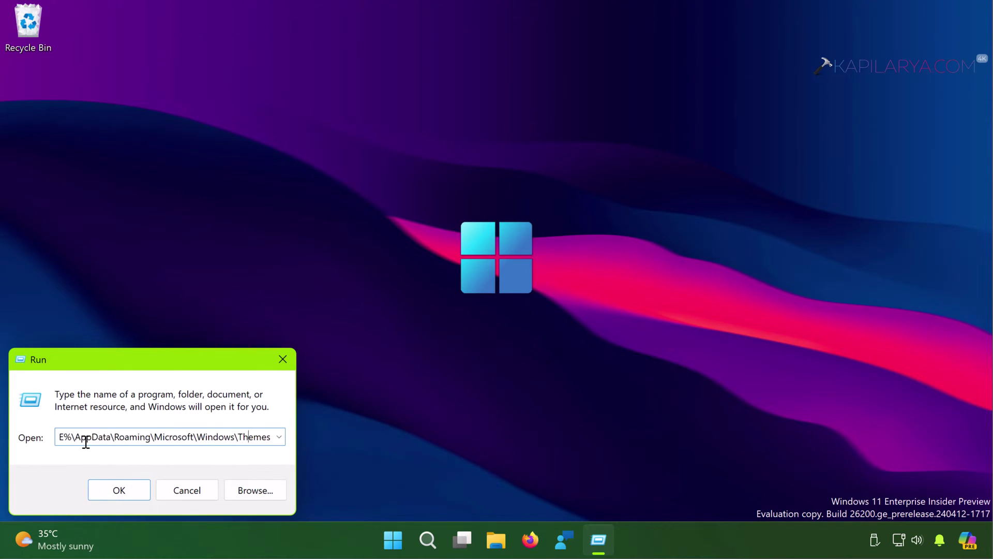
pyautogui.press('Return')
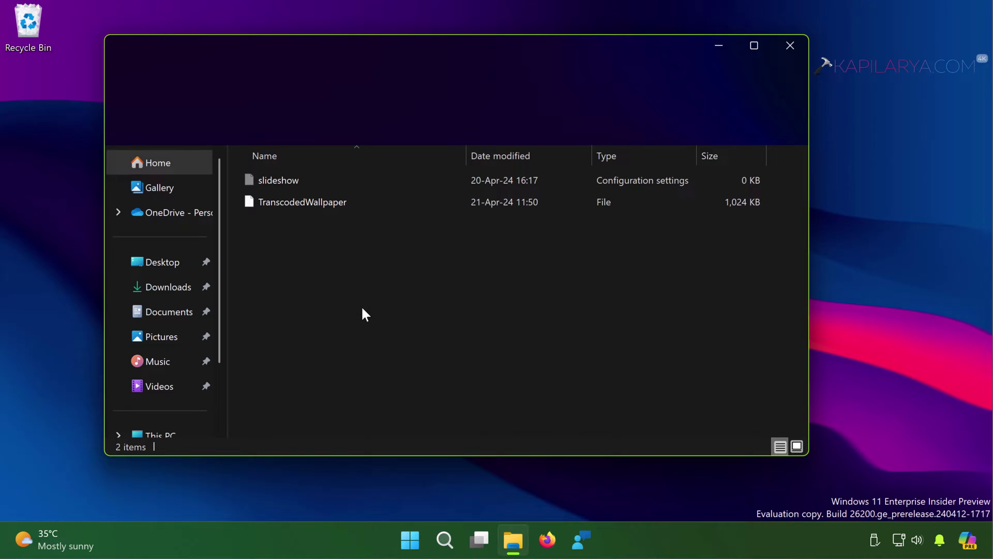
# Rename TranscodedWallpaper to TranscodedWallpaper.bak
pyautogui.click(306, 203)
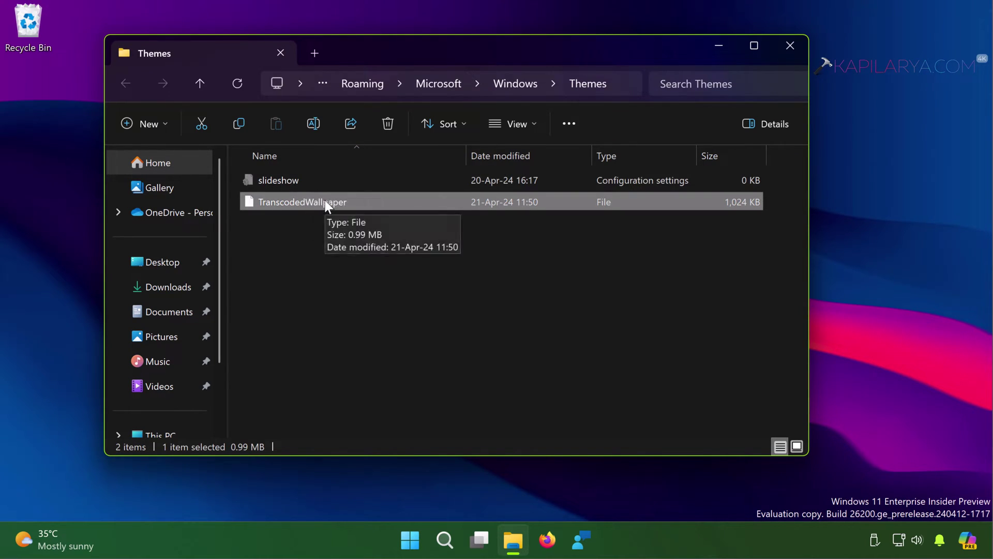
pyautogui.rightClick(325, 200)
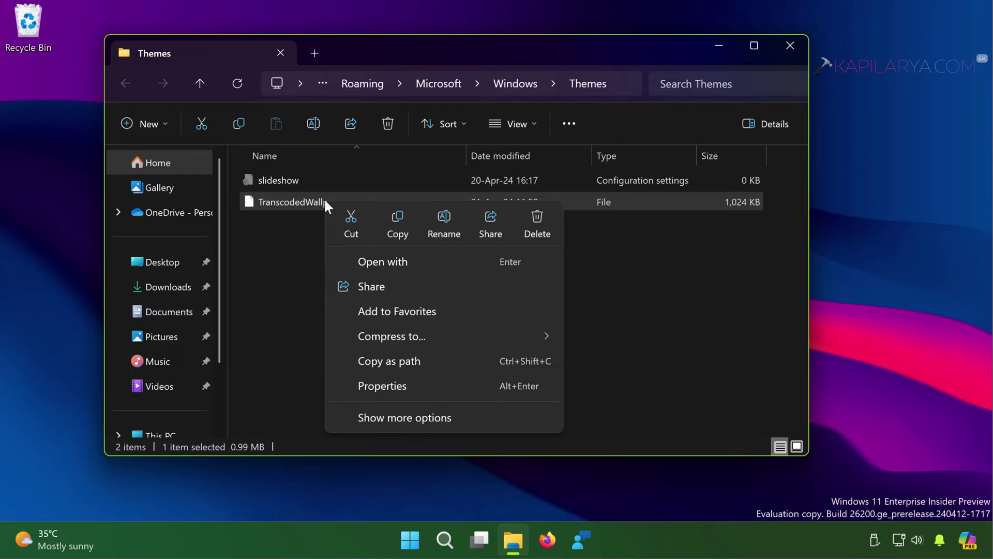
pyautogui.click(445, 215)
pyautogui.press('End')
pyautogui.write('.bak')
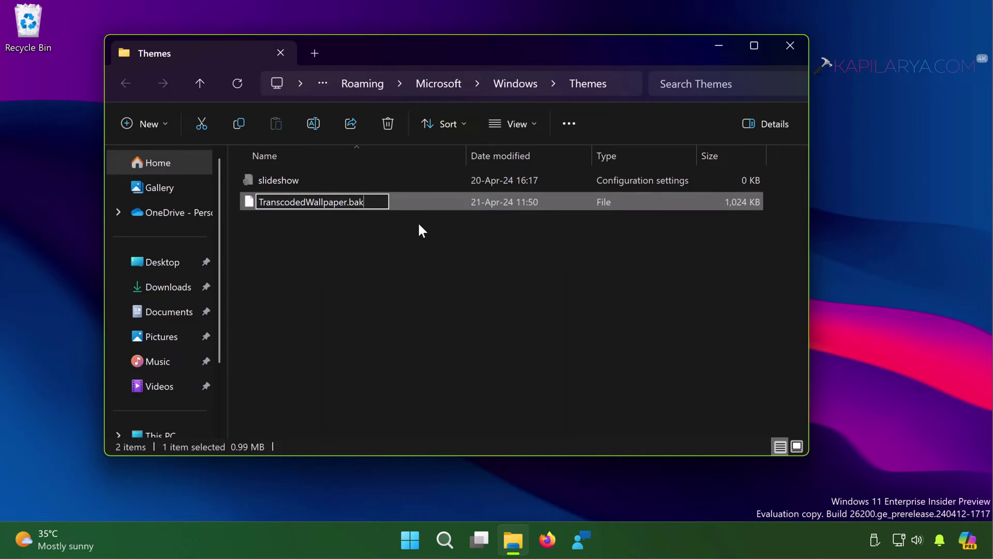
pyautogui.press('Return')
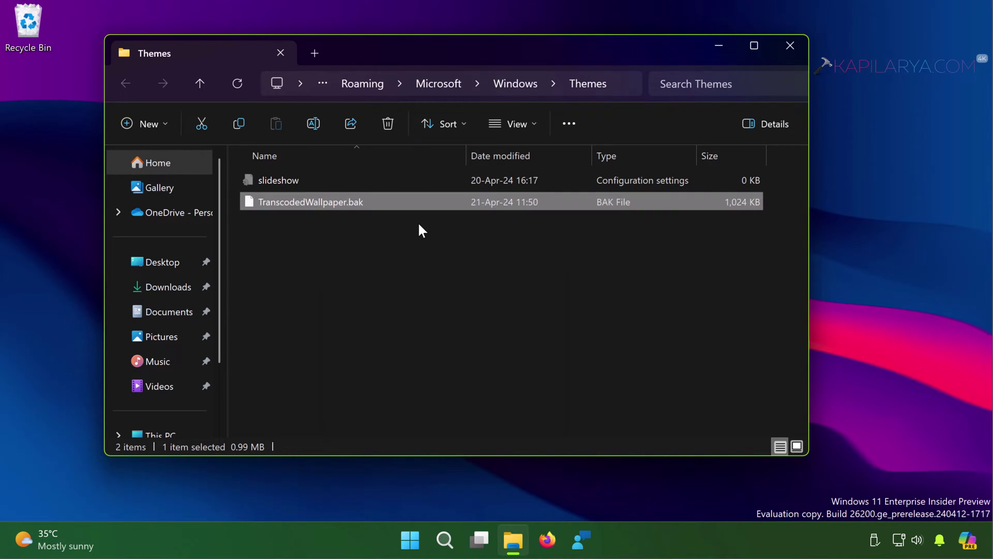
# Open the slideshow file in Notepad
pyautogui.click(293, 176)
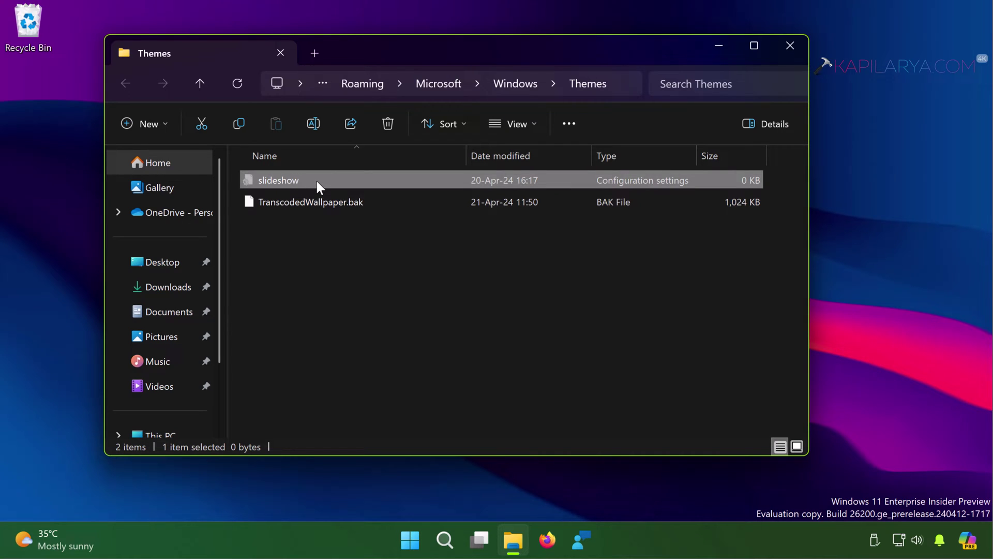
pyautogui.rightClick(316, 180)
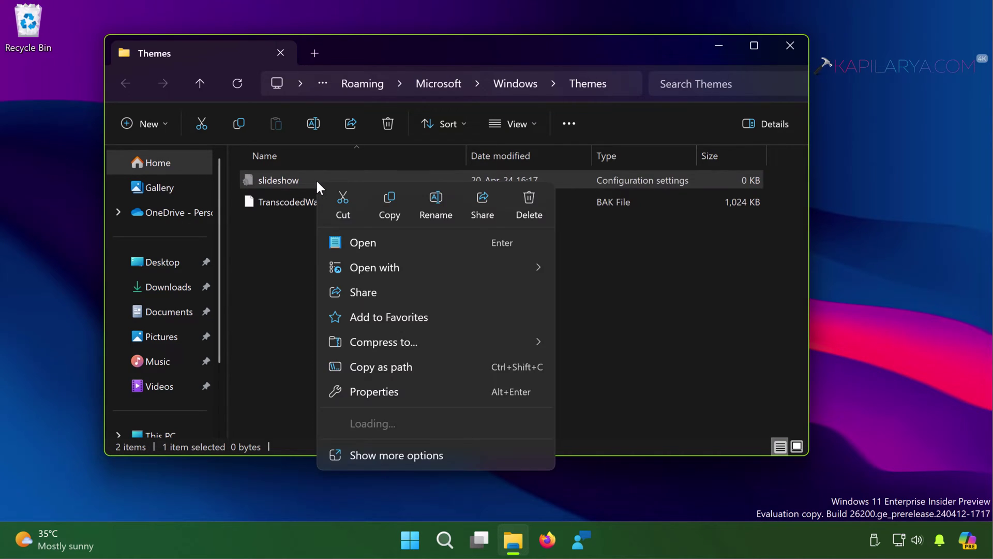
pyautogui.click(361, 242)
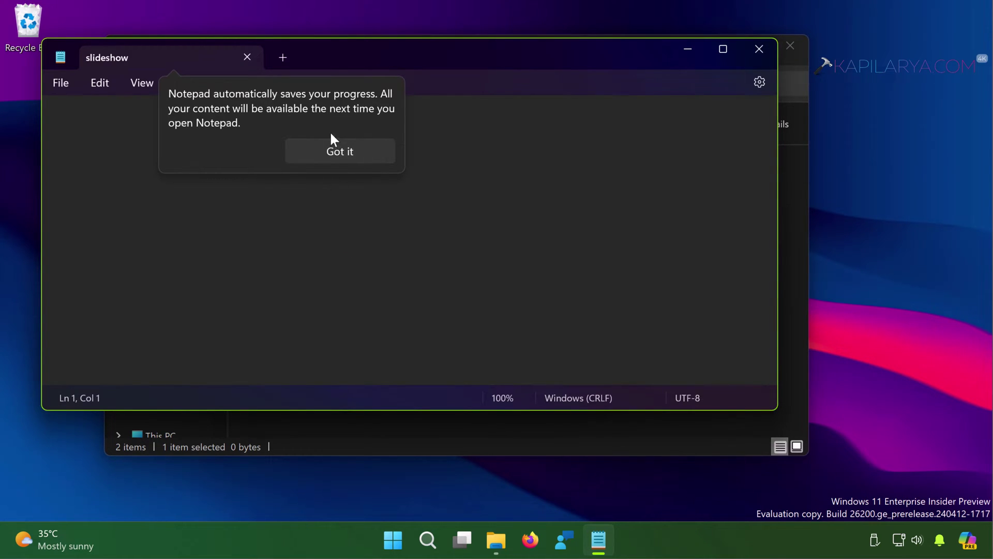
# Dismiss the auto-save tip and close the empty slideshow file without edits
pyautogui.click(336, 151)
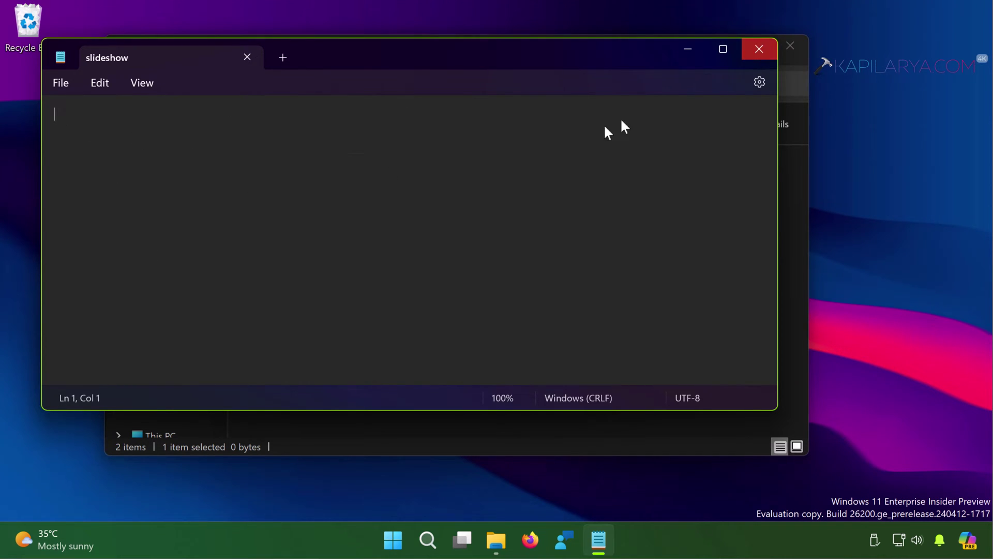
pyautogui.hotkey('alt', 'F4')
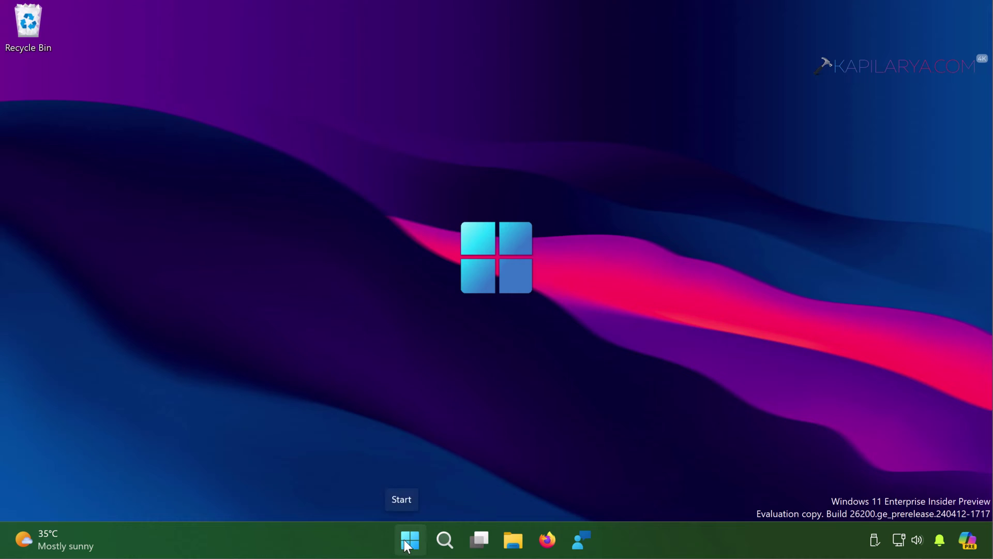
# Go to Settings > Personalization > Background and list the background type choices
pyautogui.rightClick(408, 538)
pyautogui.click(389, 371)
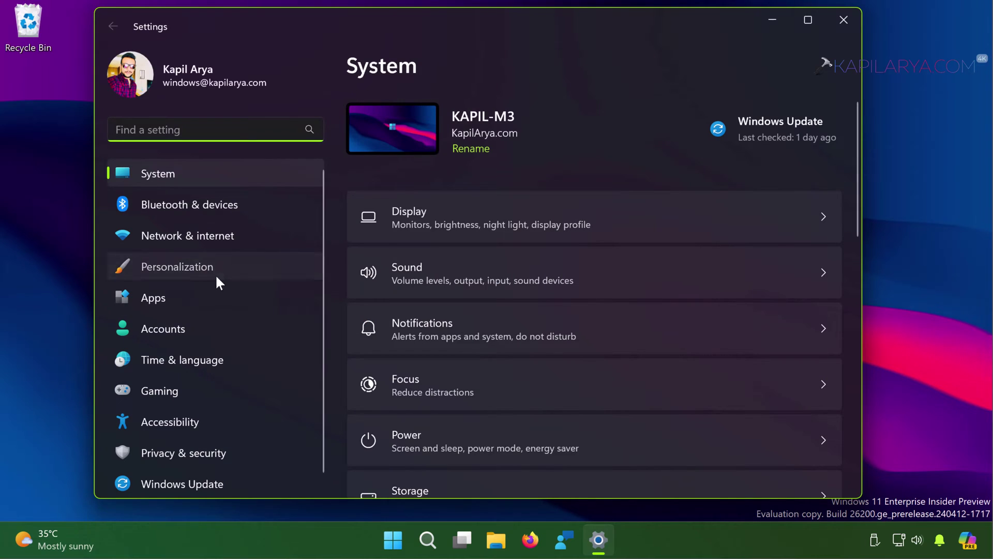
pyautogui.click(216, 275)
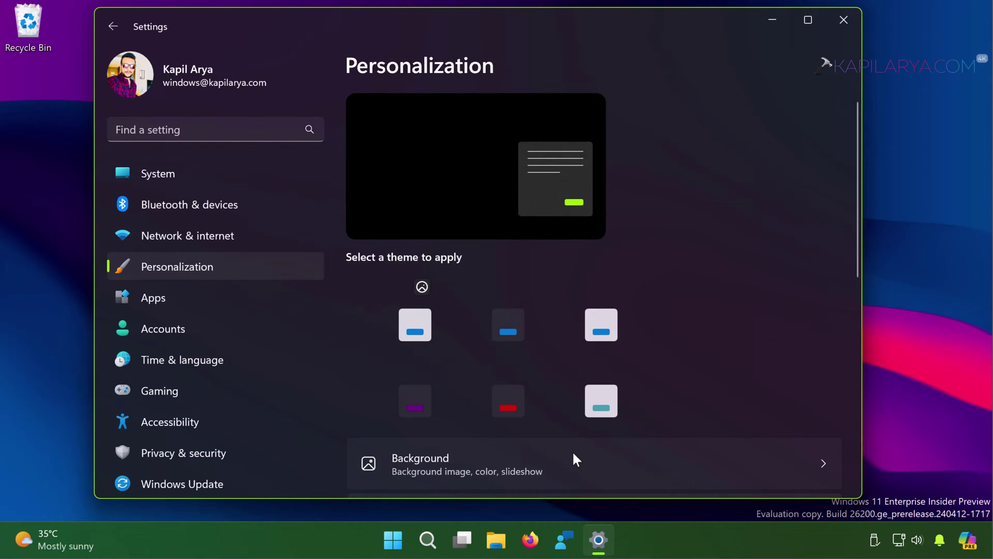
pyautogui.click(575, 459)
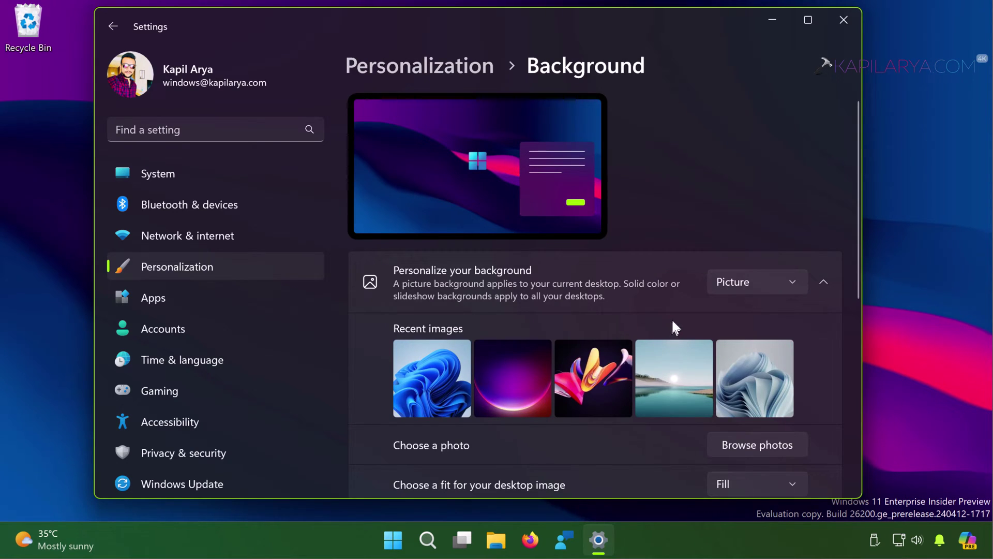
pyautogui.click(737, 283)
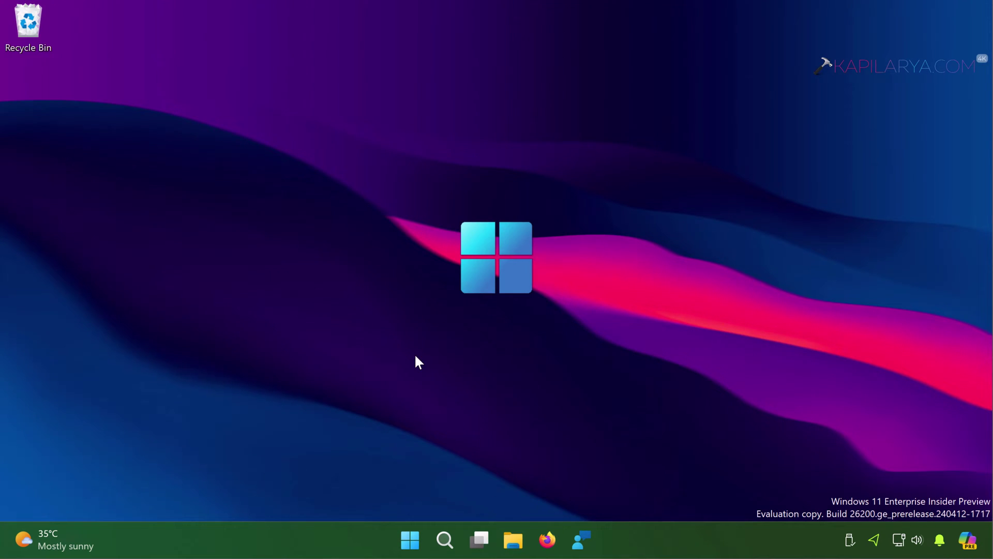
# Open the Pictures folder in a new File Explorer window and view Wall-3
pyautogui.press('super+e')
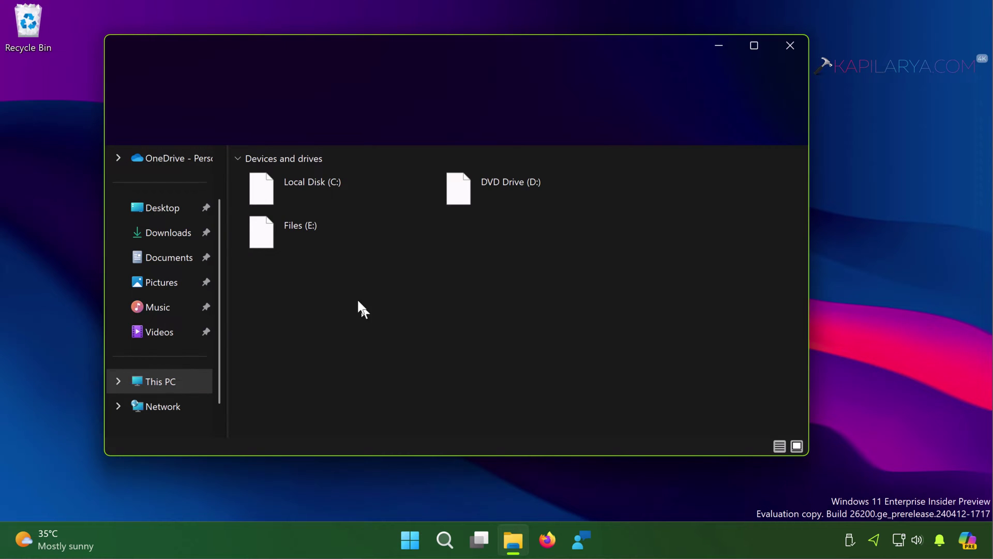
pyautogui.click(169, 285)
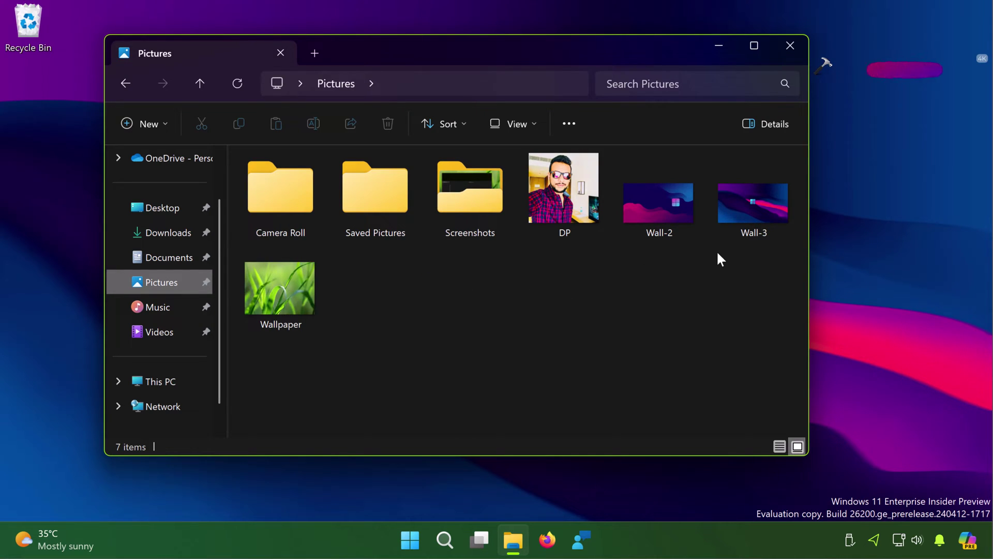
pyautogui.doubleClick(748, 213)
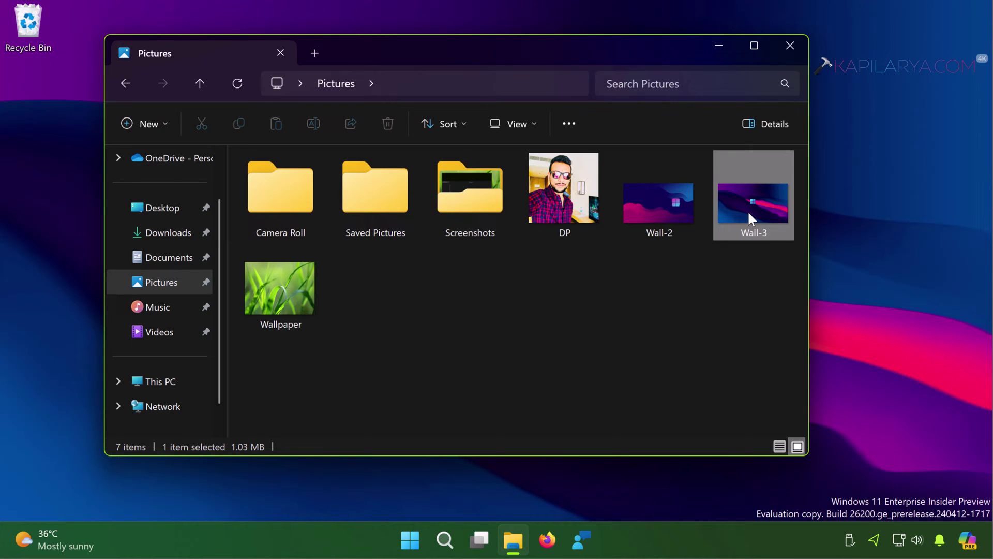
# Open Wall-3 in Paint and set it as the desktop background with Fill
pyautogui.rightClick(747, 210)
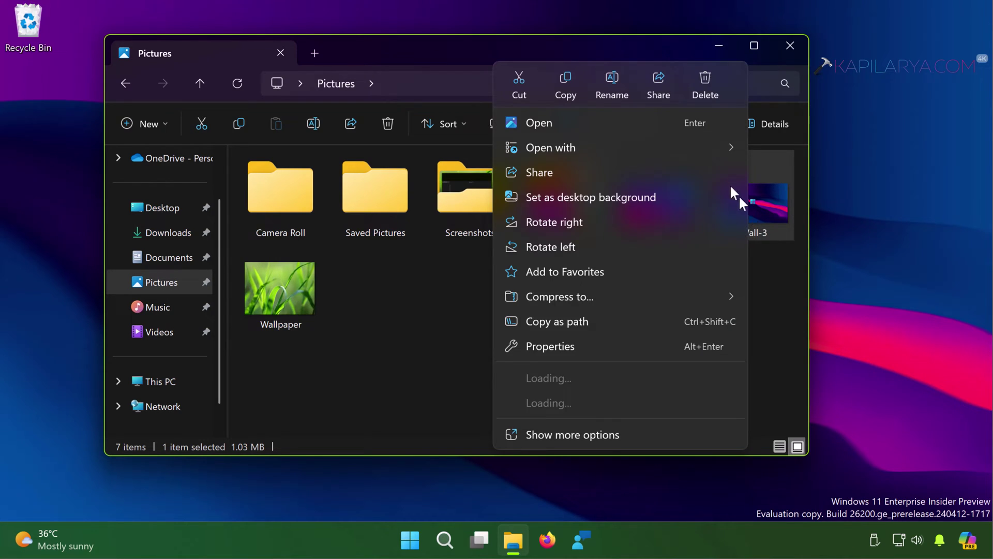
pyautogui.moveTo(709, 149)
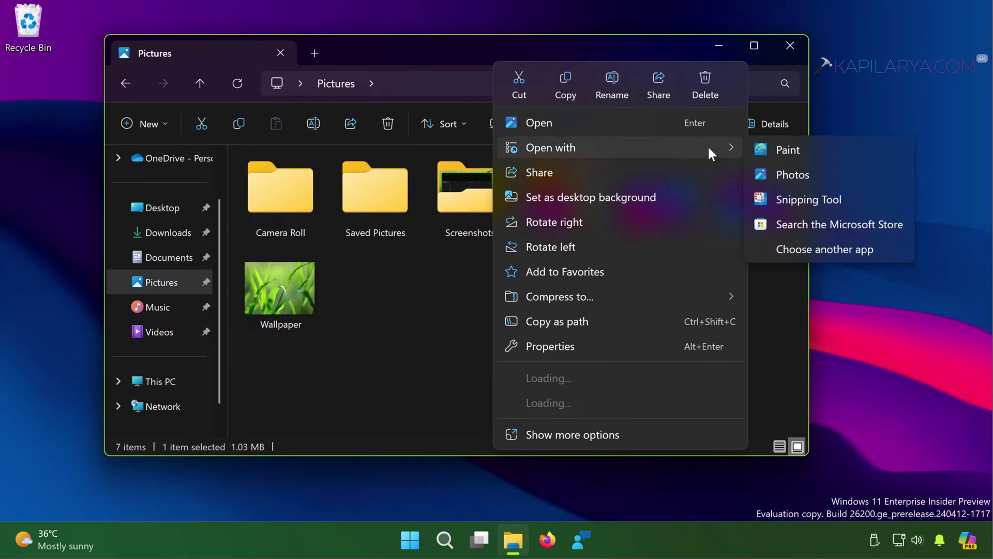
pyautogui.click(787, 150)
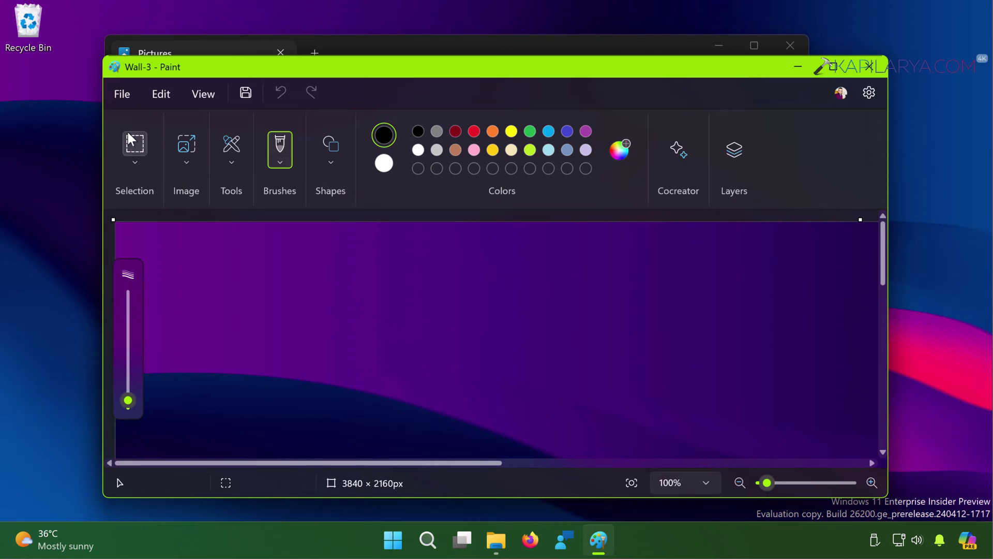
pyautogui.click(118, 97)
pyautogui.moveTo(166, 328)
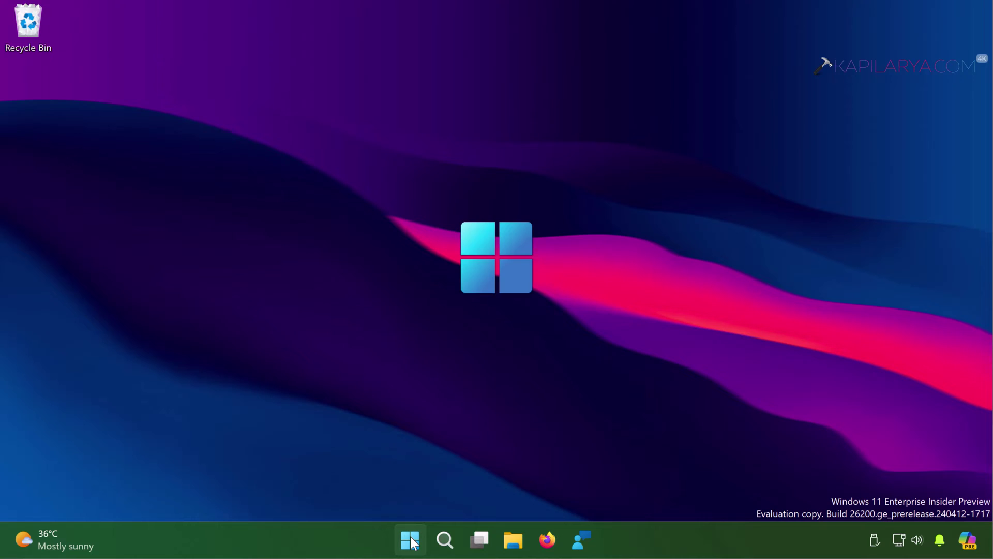
# In Control Panel's 'Make the computer easier to see' page, confirm Remove background images is unticked
pyautogui.press('super')
pyautogui.click(376, 75)
pyautogui.write('control')
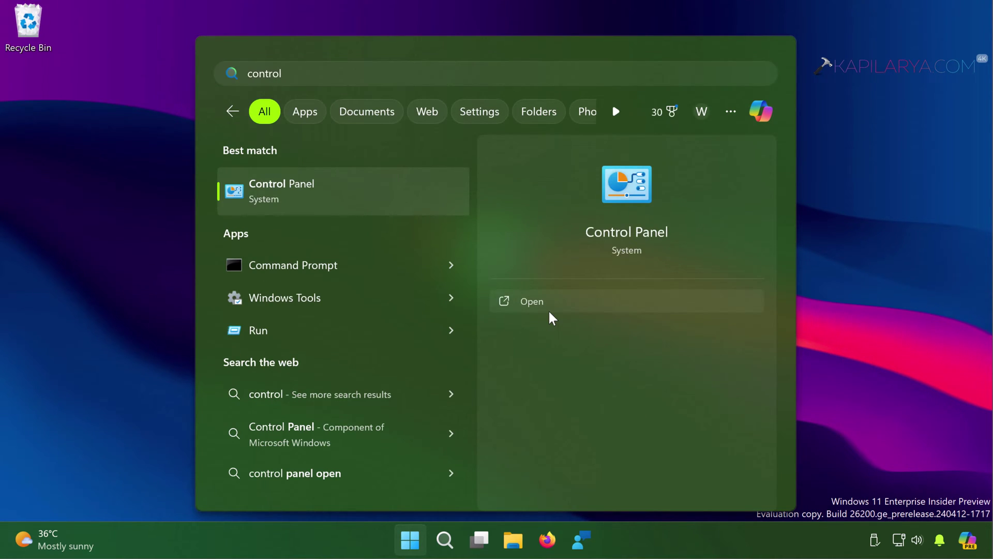
pyautogui.click(548, 309)
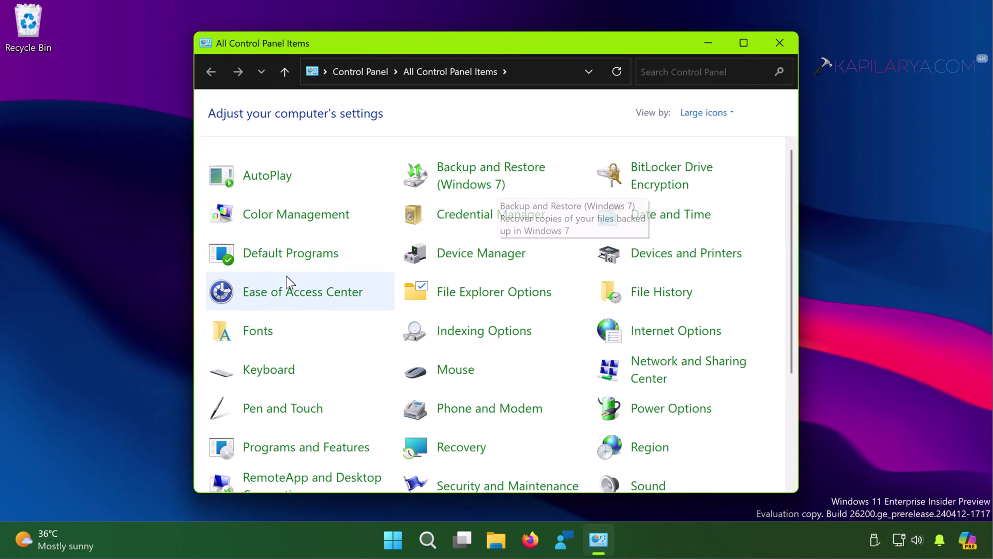
pyautogui.click(288, 292)
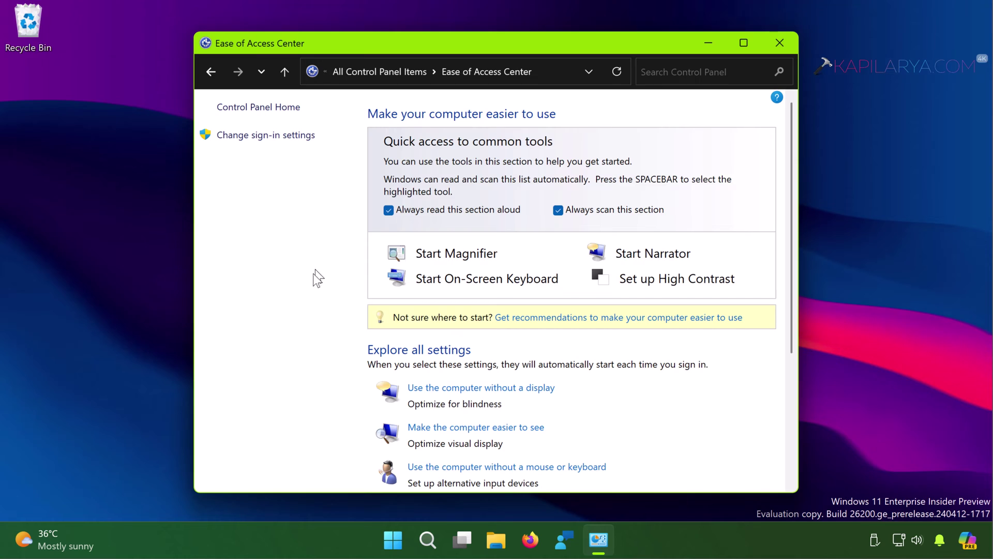
pyautogui.click(498, 430)
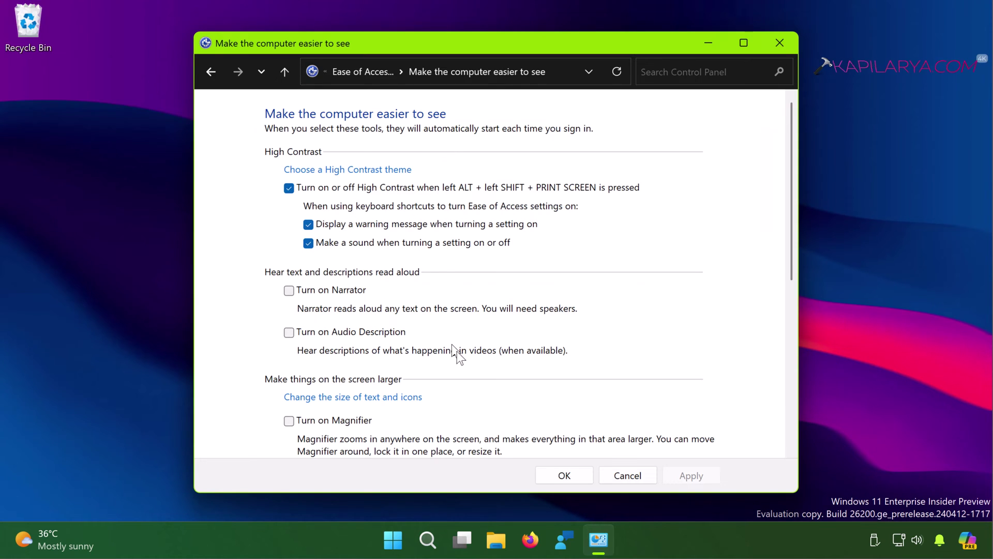
pyautogui.scroll(-5, 458, 354)
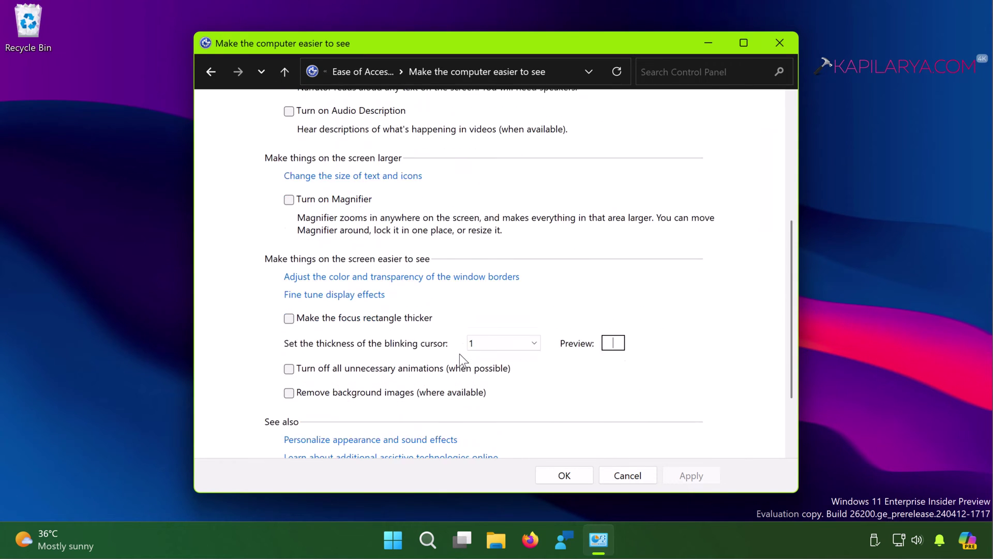
pyautogui.scroll(-1, 462, 359)
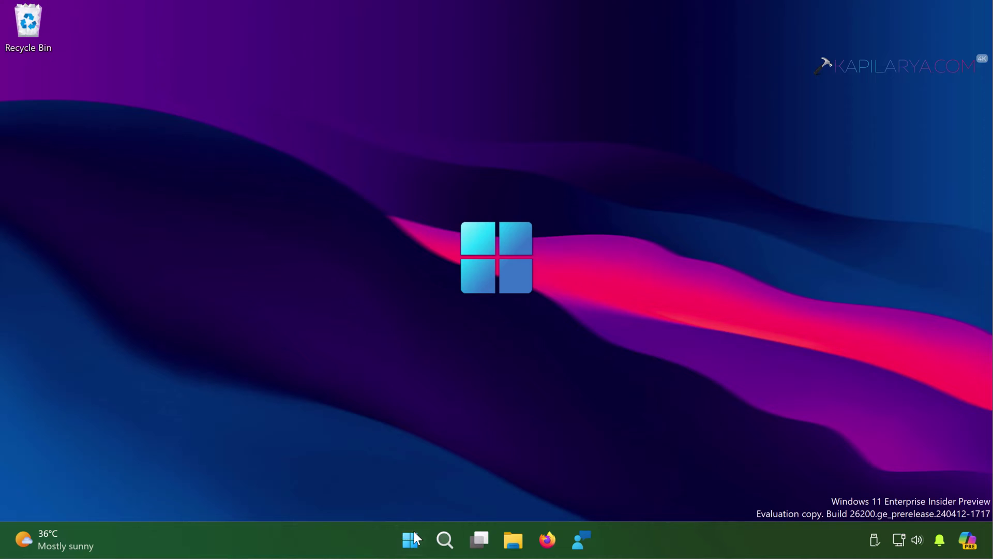
# Launch regedit from the Run dialog and approve the User Account Control prompt
pyautogui.rightClick(412, 536)
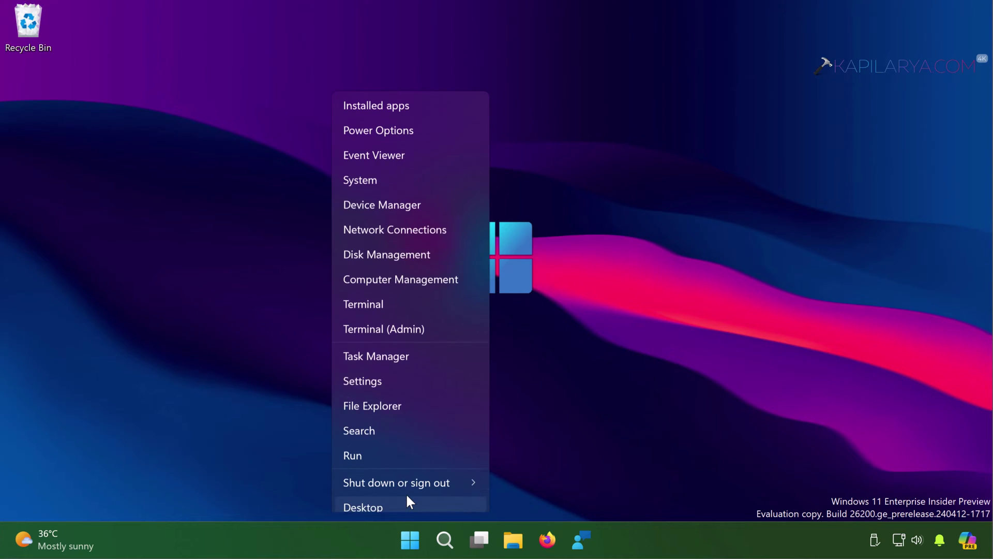
pyautogui.click(395, 446)
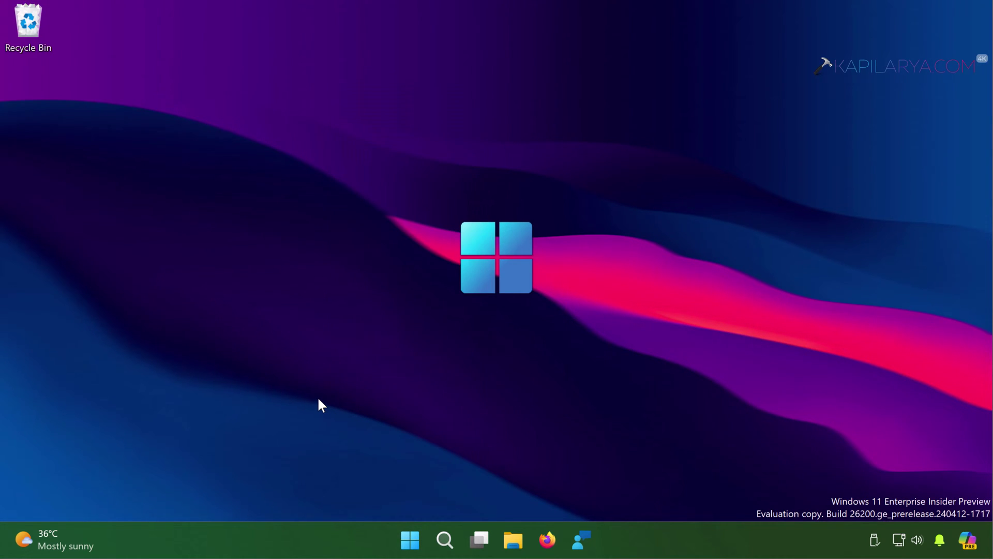
pyautogui.write('regedit')
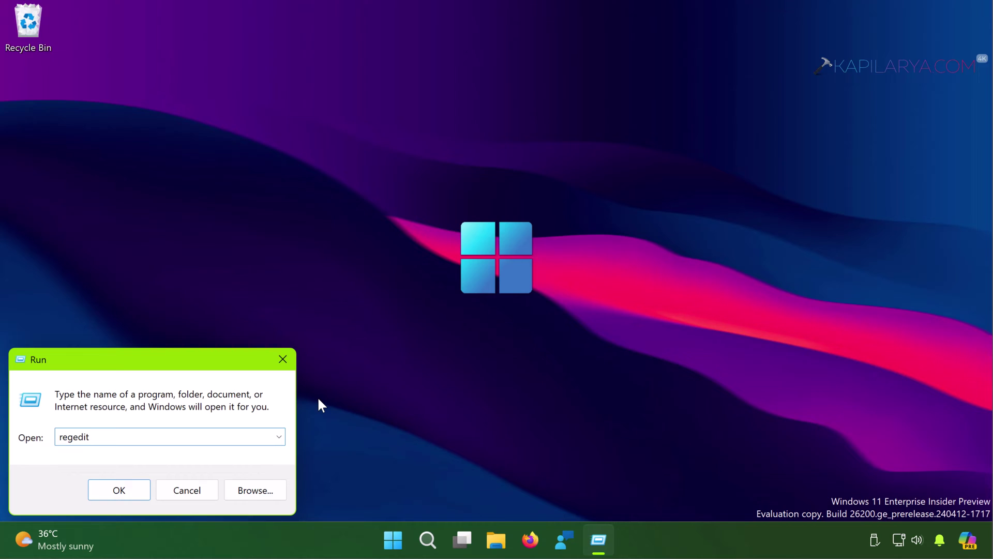
pyautogui.press('Return')
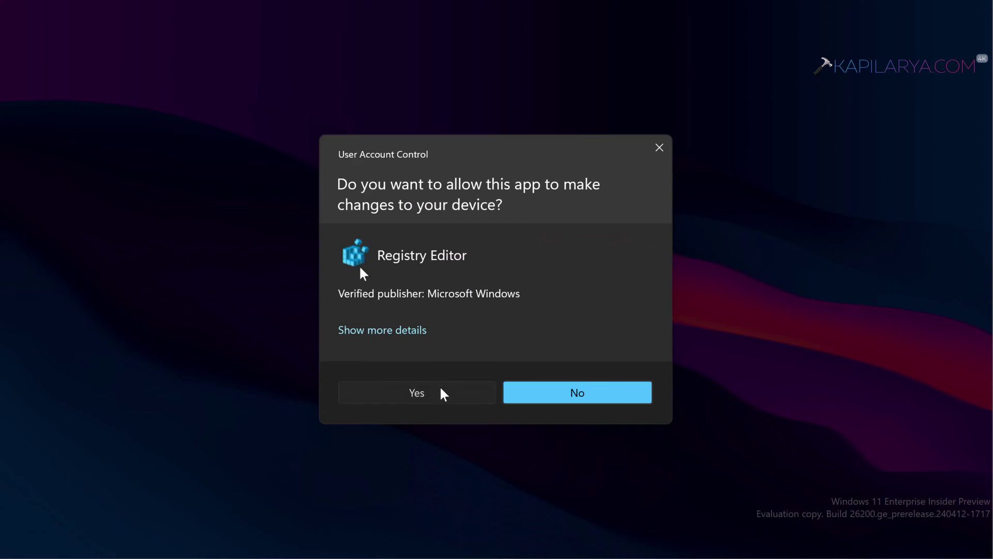
pyautogui.click(440, 392)
# Jump to Computer\HKEY_LOCAL_MACHINE\SOFTWARE\Microsoft\Windows\CurrentVersion\Policies via the address bar
pyautogui.moveTo(187, 118); pyautogui.dragTo(492, 101)
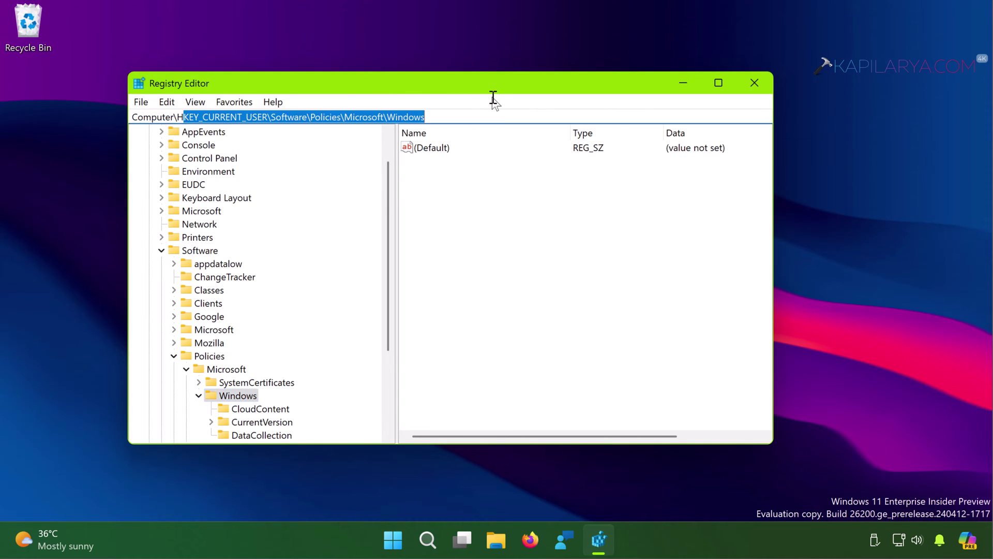
pyautogui.press('BackSpace')
pyautogui.press('BackSpace')
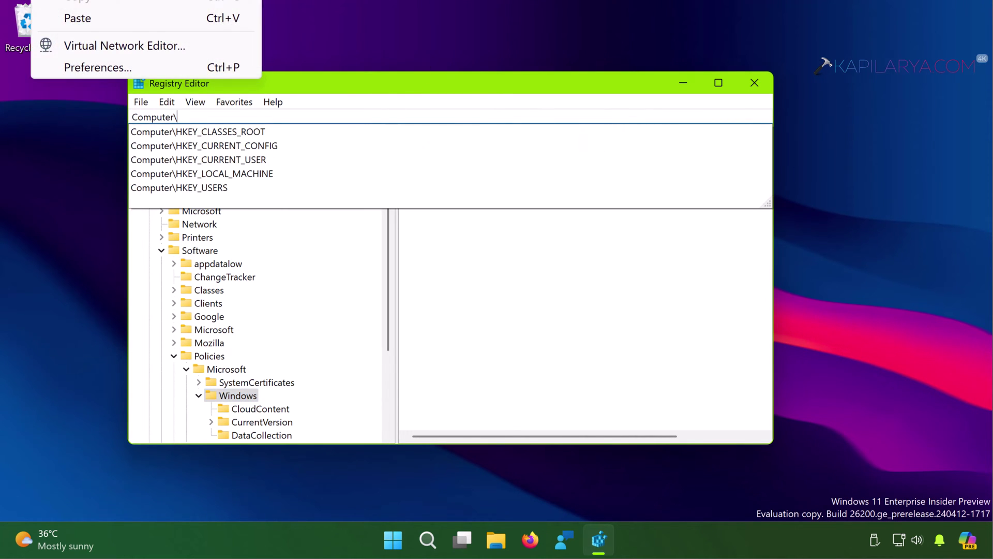
pyautogui.click(103, 21)
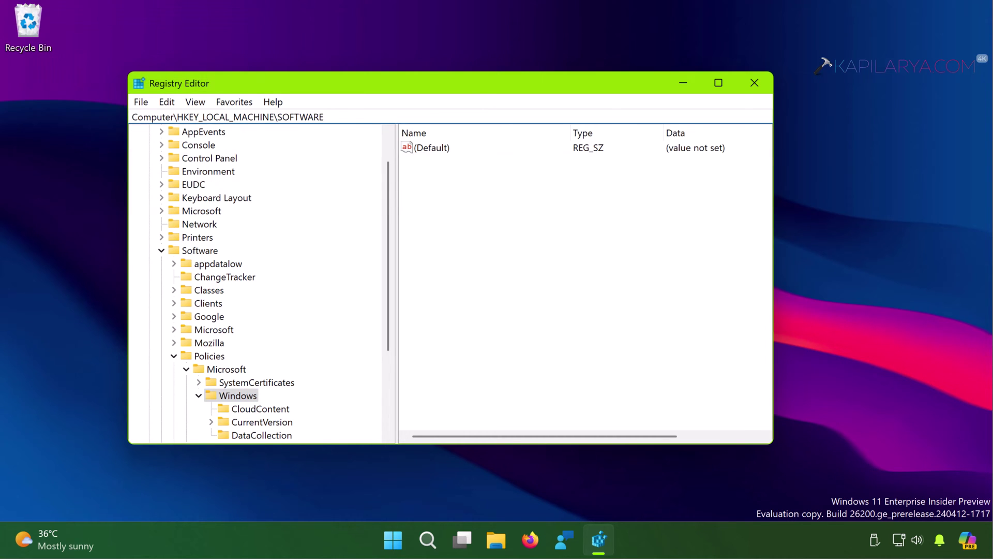
pyautogui.press('Return')
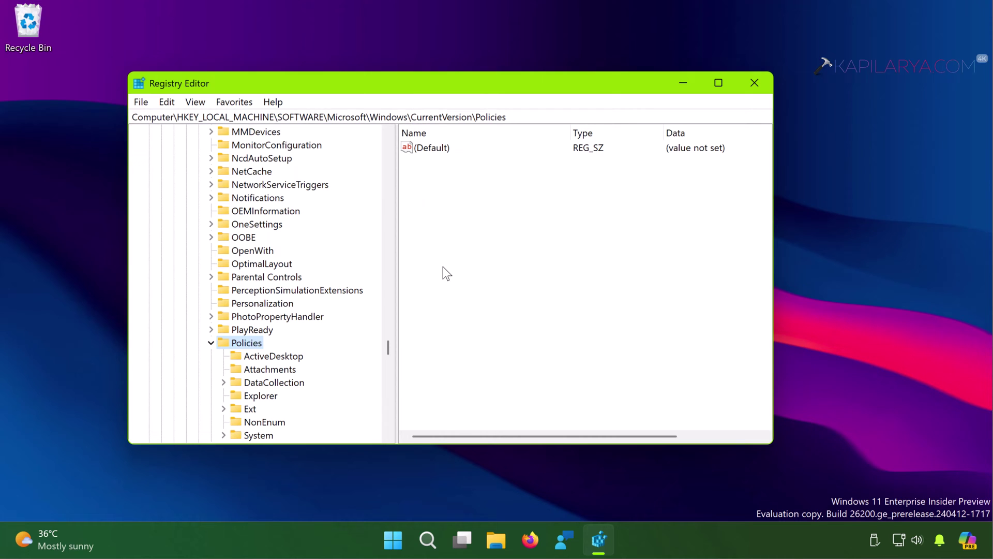
# Create DWORD (32-bit) value NoChangingWallPaper under ActiveDesktop, then close Registry Editor
pyautogui.click(270, 355)
pyautogui.rightClick(456, 243)
pyautogui.moveTo(491, 252)
pyautogui.click(603, 309)
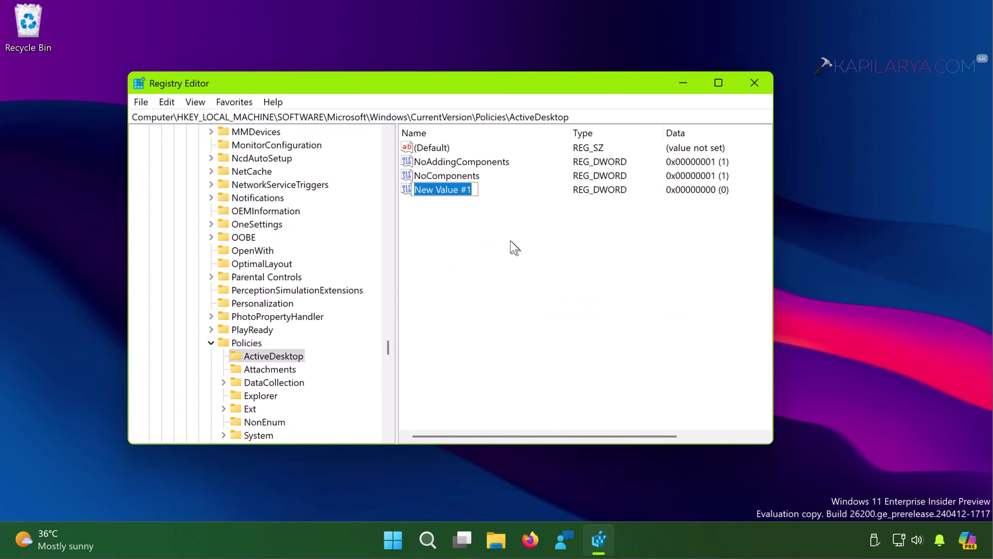
pyautogui.press('BackSpace')
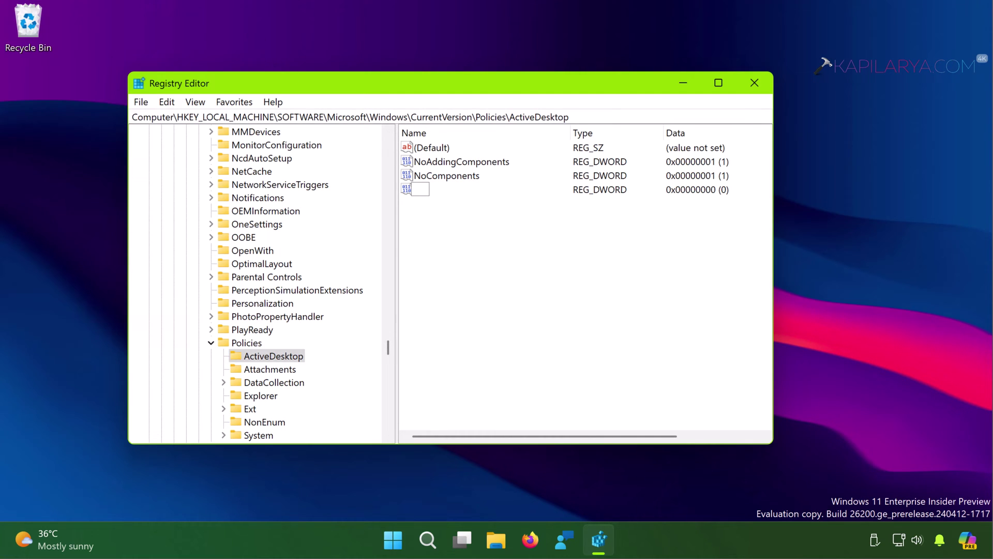
pyautogui.click(77, 19)
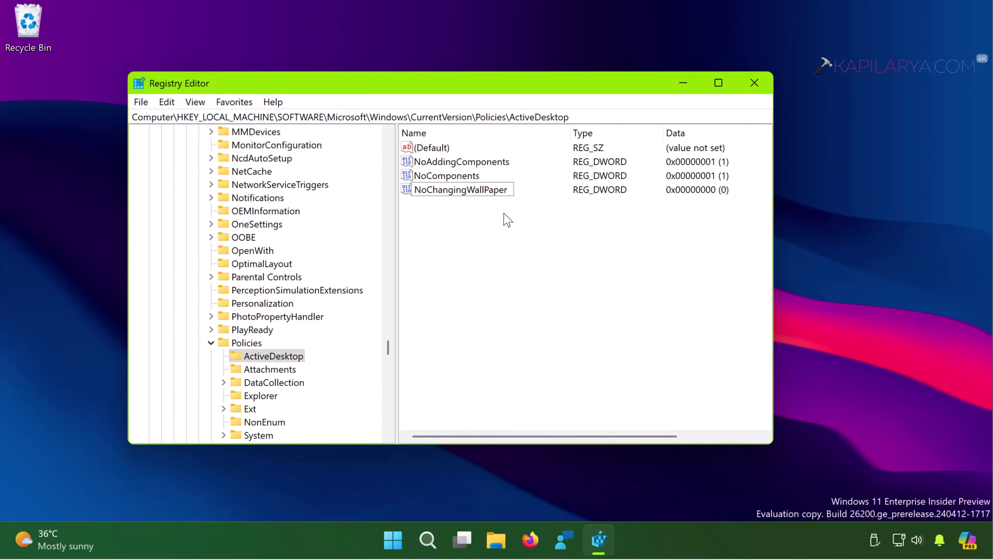
pyautogui.press('Return')
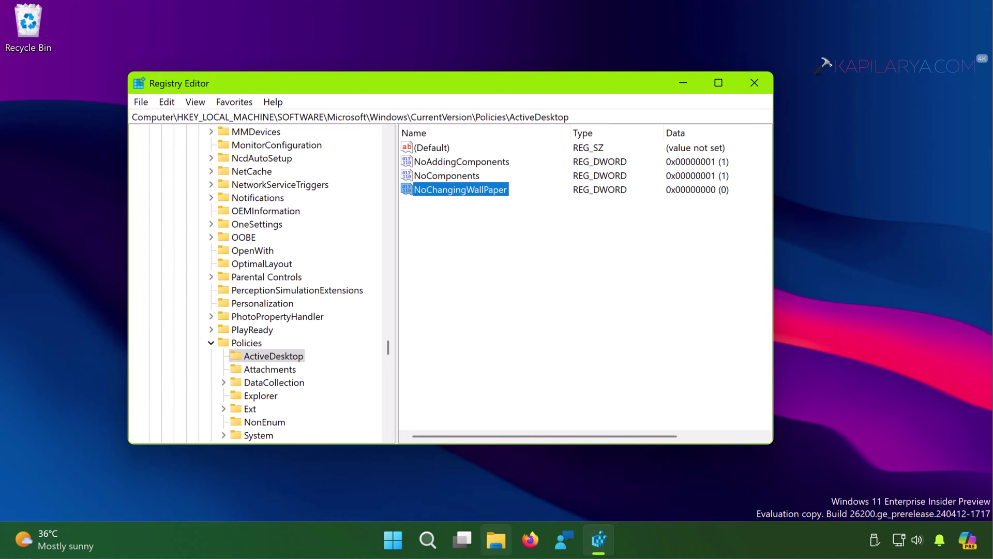
pyautogui.click(753, 82)
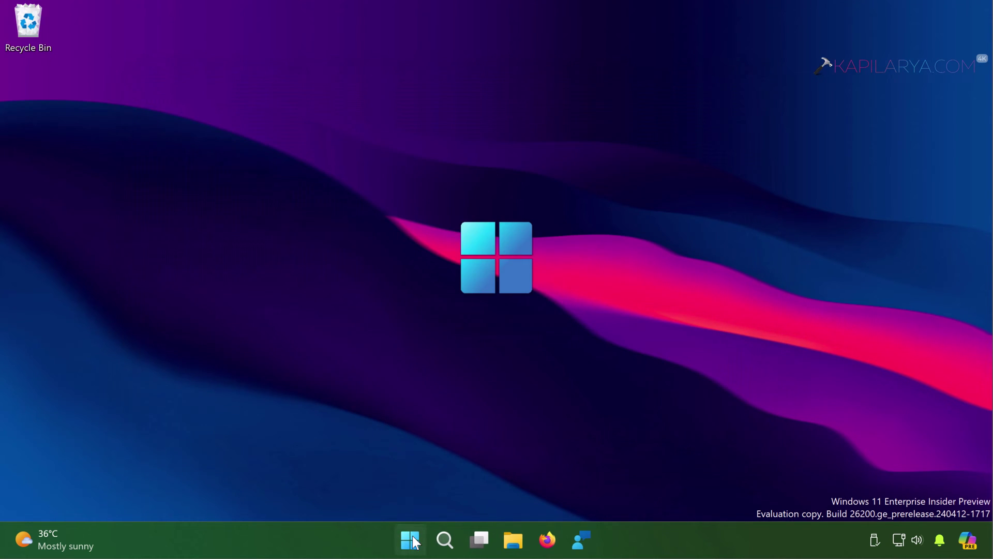
pyautogui.rightClick(412, 536)
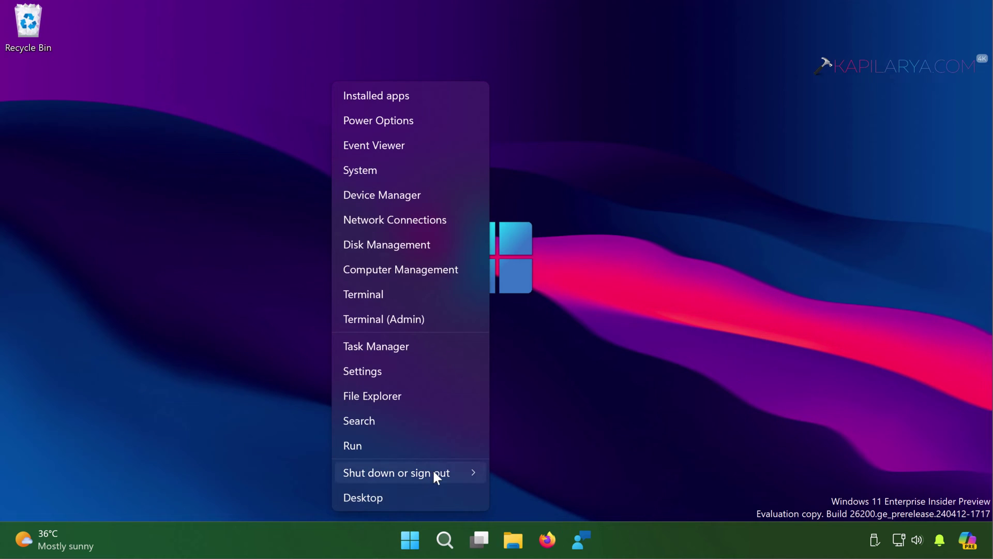
pyautogui.moveTo(433, 471)
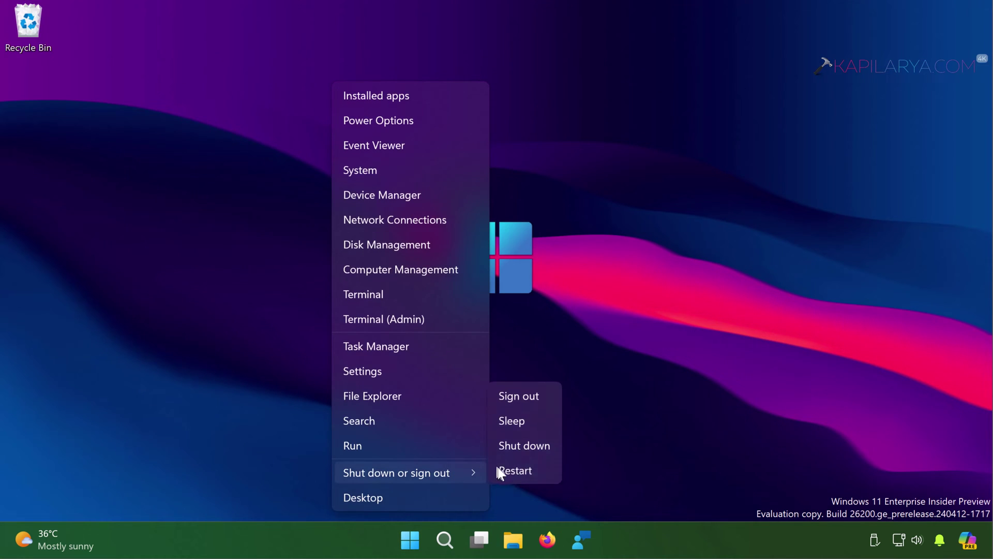
pyautogui.click(678, 389)
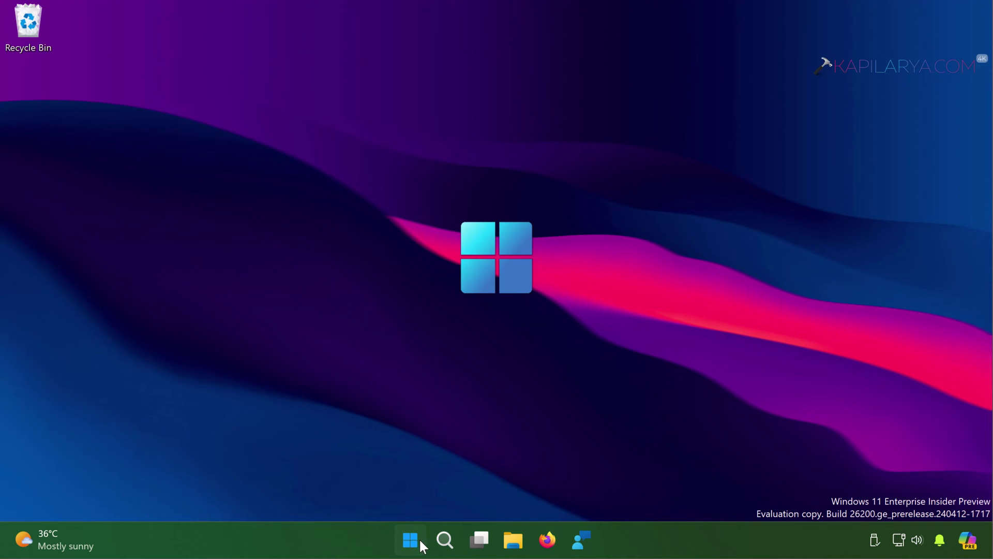
# Launch Local Group Policy Editor with gpedit.msc from the Run dialog
pyautogui.rightClick(416, 539)
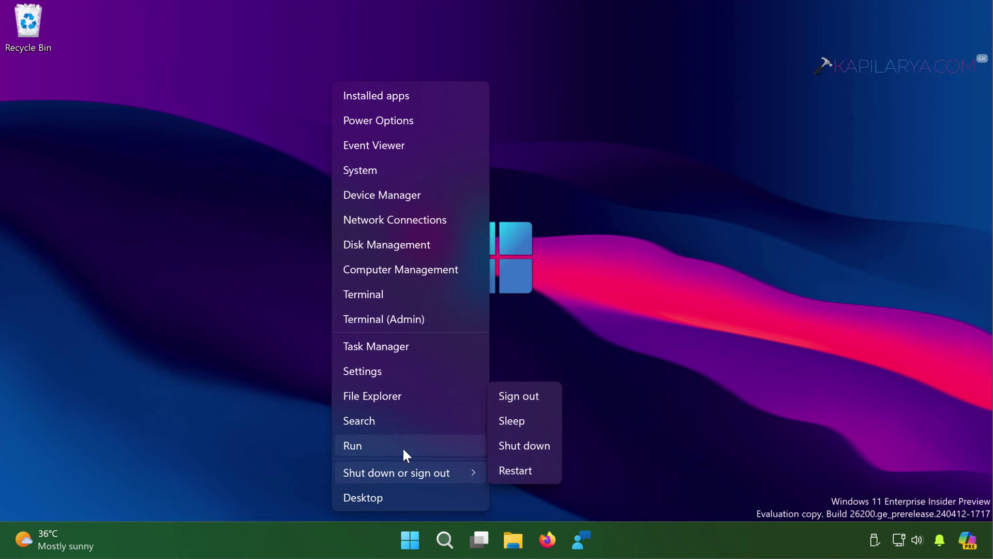
pyautogui.click(403, 450)
pyautogui.write('g')
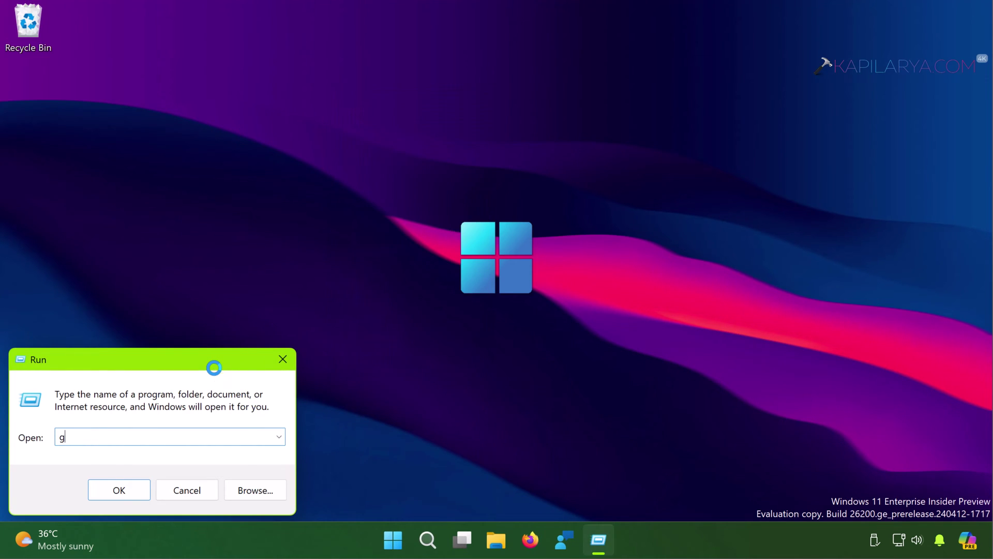
pyautogui.write('pedit.msc')
pyautogui.press('Return')
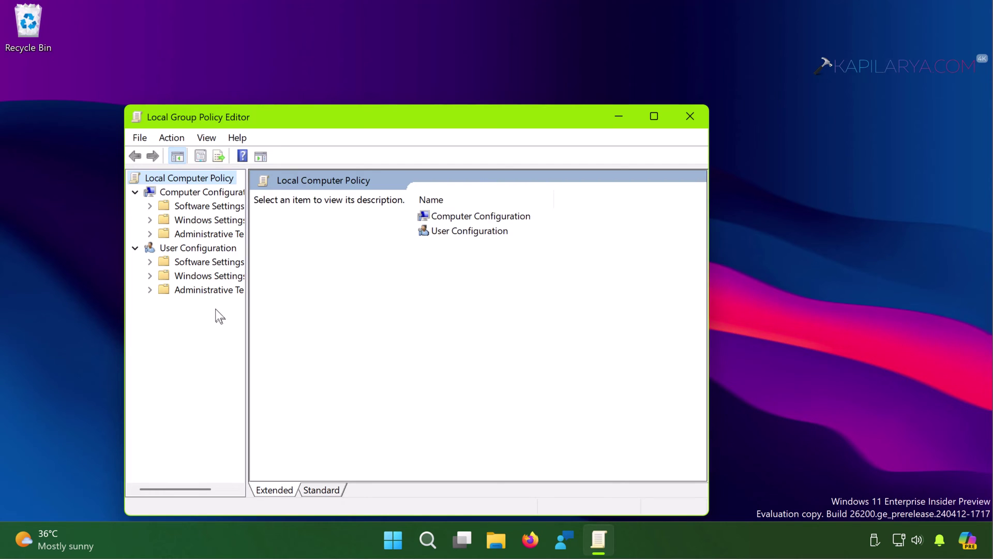
# Navigate to User Configuration > Administrative Templates > Control Panel > Personalization
pyautogui.click(207, 248)
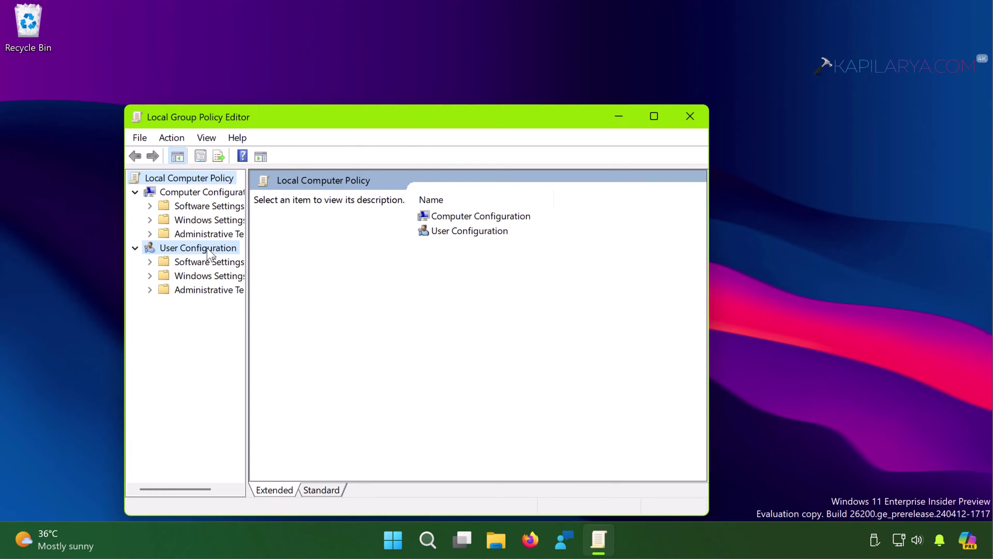
pyautogui.doubleClick(445, 245)
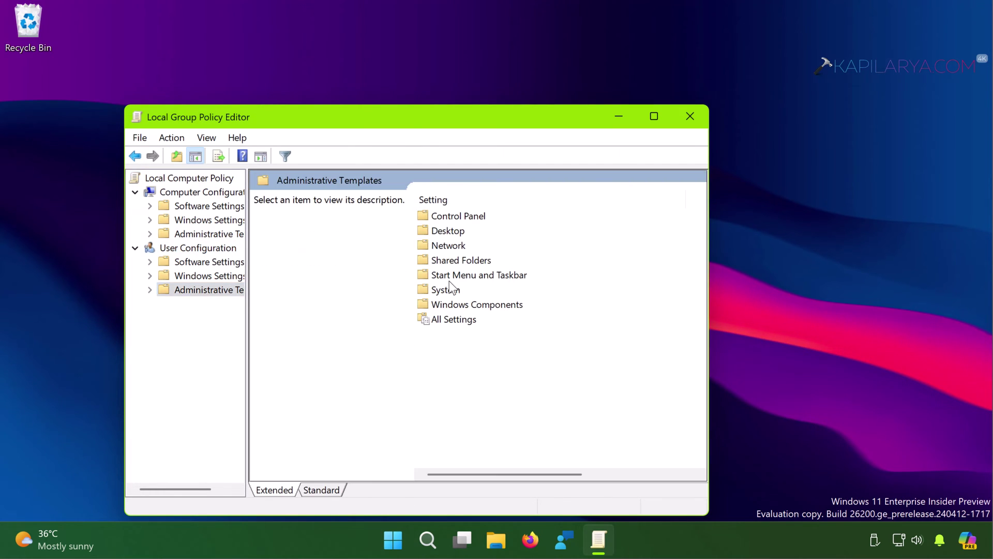
pyautogui.doubleClick(448, 215)
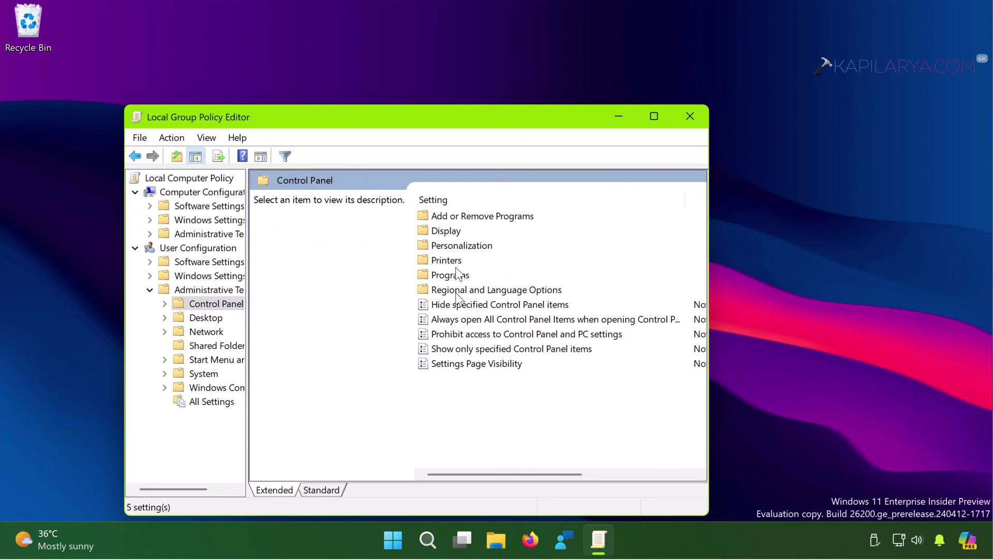
pyautogui.doubleClick(473, 246)
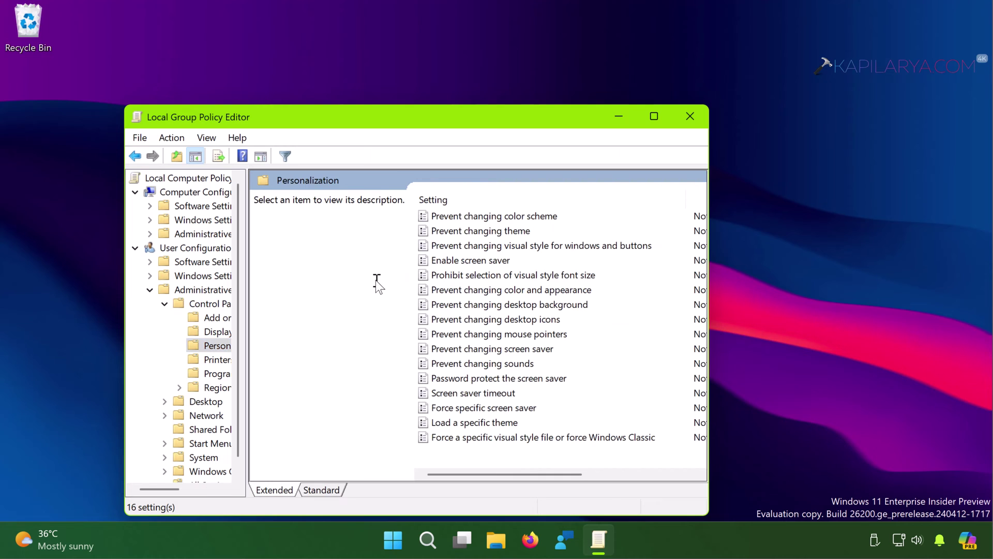
# Switch to the Standard view and select 'Prevent changing desktop background', shown as Not configured
pyautogui.click(320, 489)
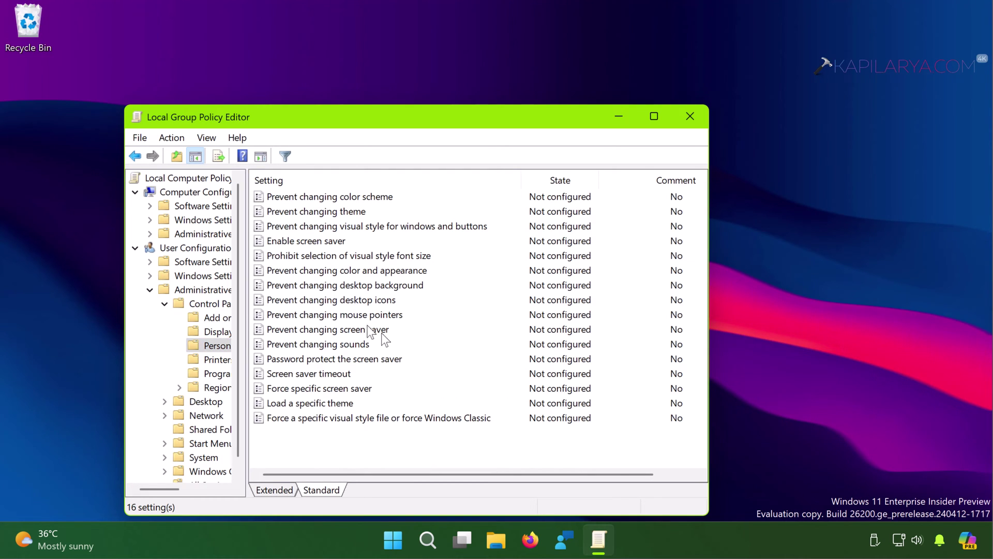
pyautogui.click(322, 287)
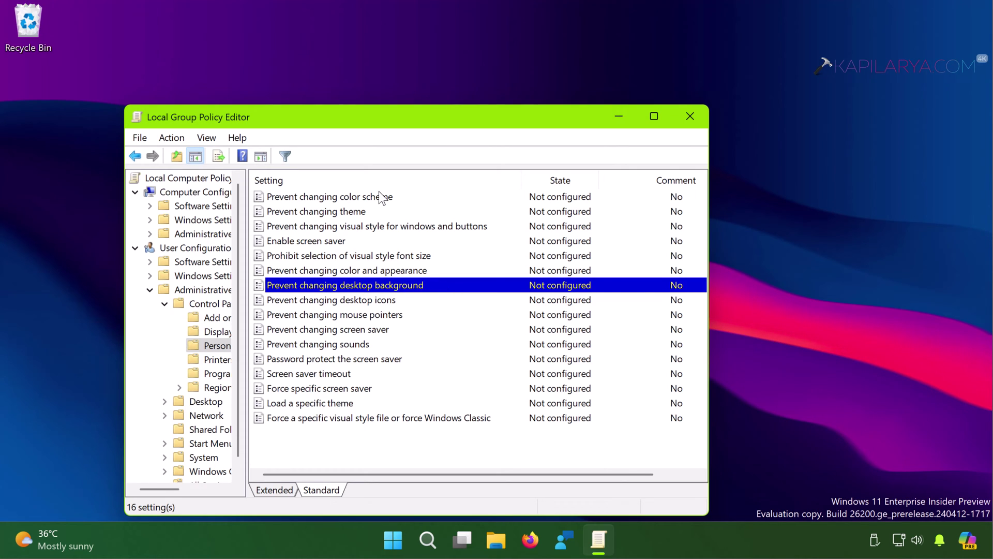
pyautogui.doubleClick(430, 285)
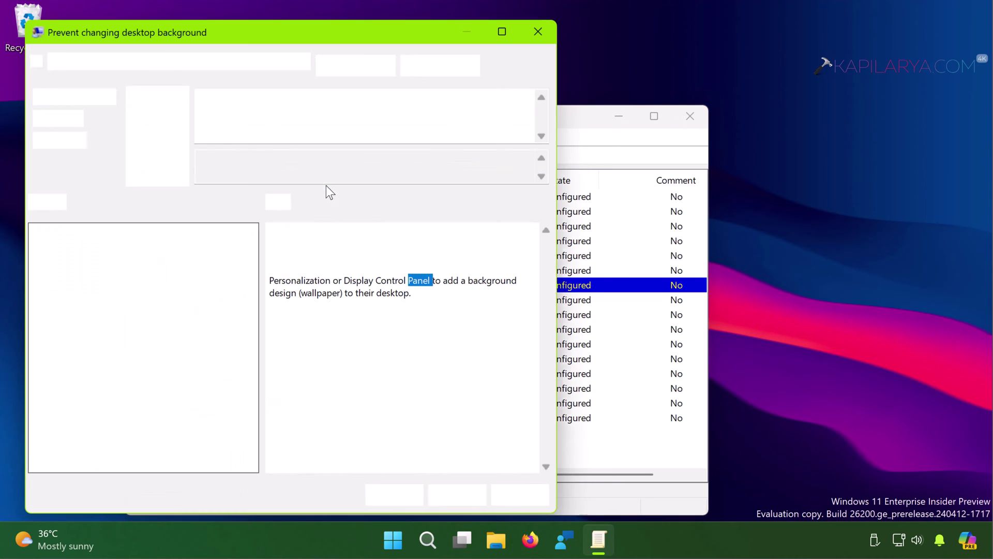
pyautogui.moveTo(134, 35); pyautogui.dragTo(201, 30)
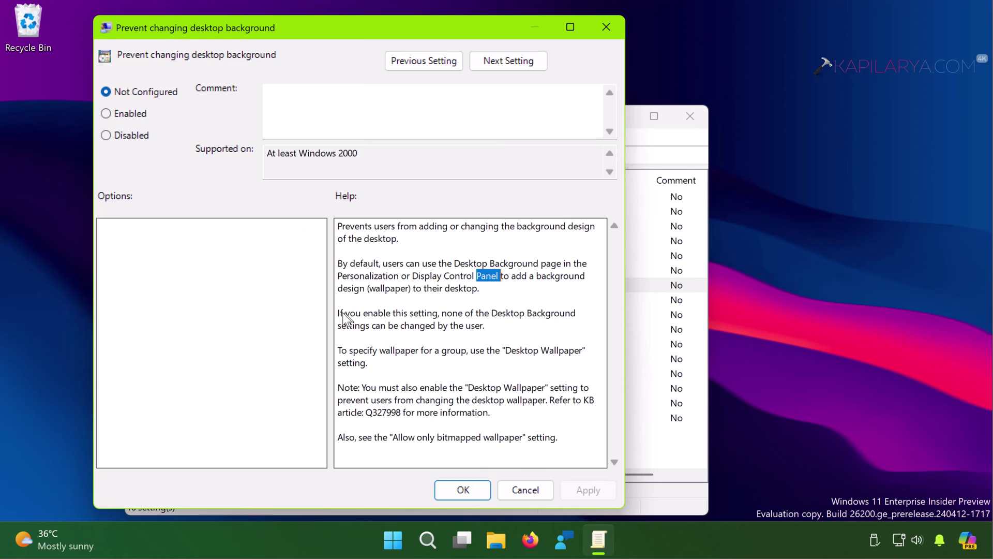
pyautogui.moveTo(338, 313); pyautogui.dragTo(485, 326)
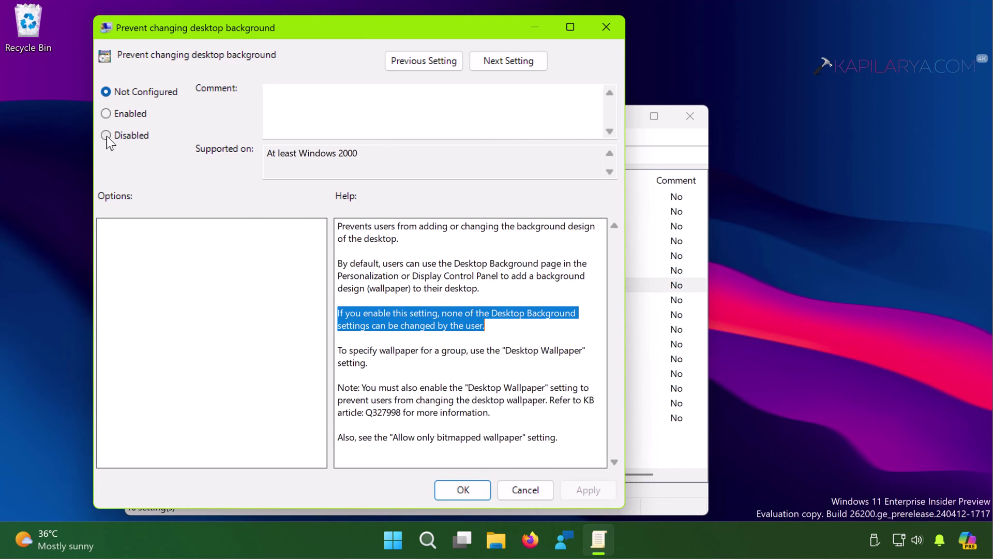
pyautogui.click(463, 489)
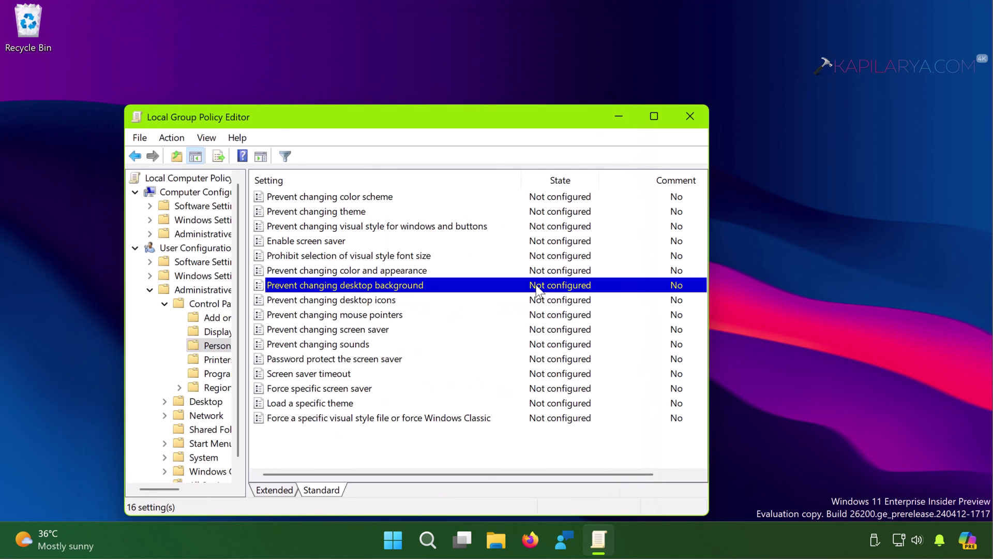